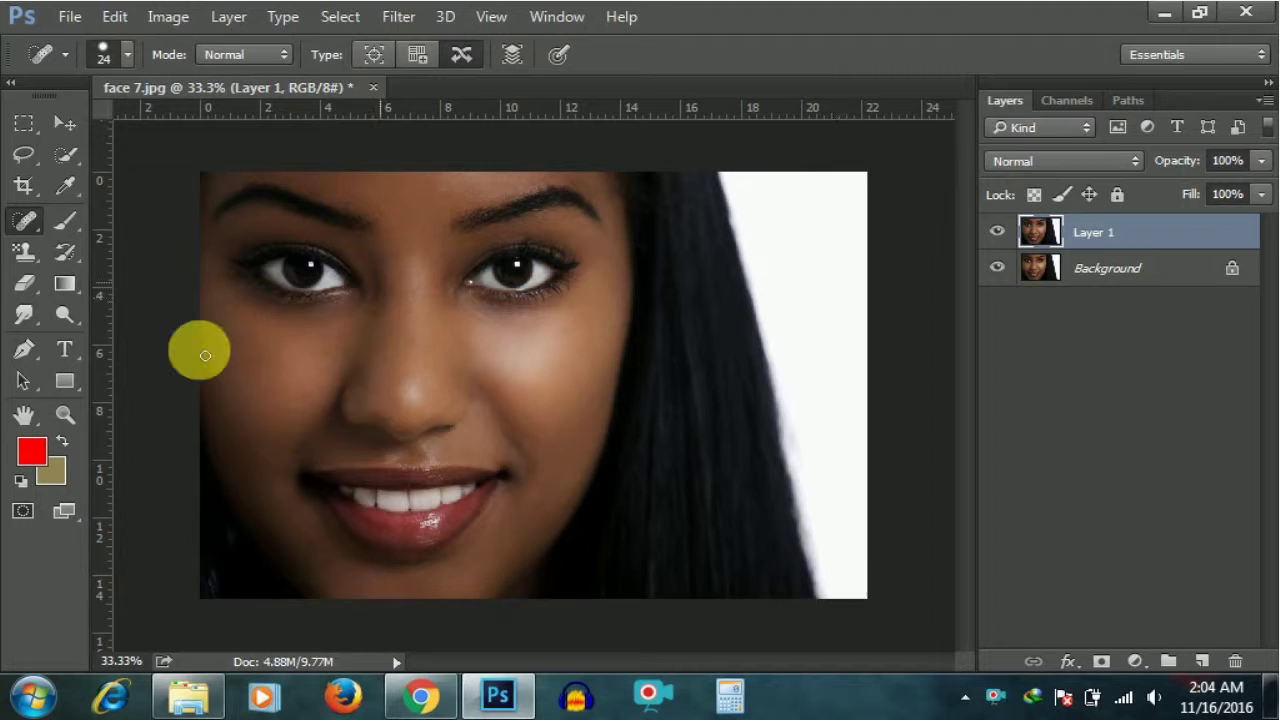
# Switch to the Dodge tool, start lightening the cheek, and set an 86 px brush
pyautogui.click(58, 320)
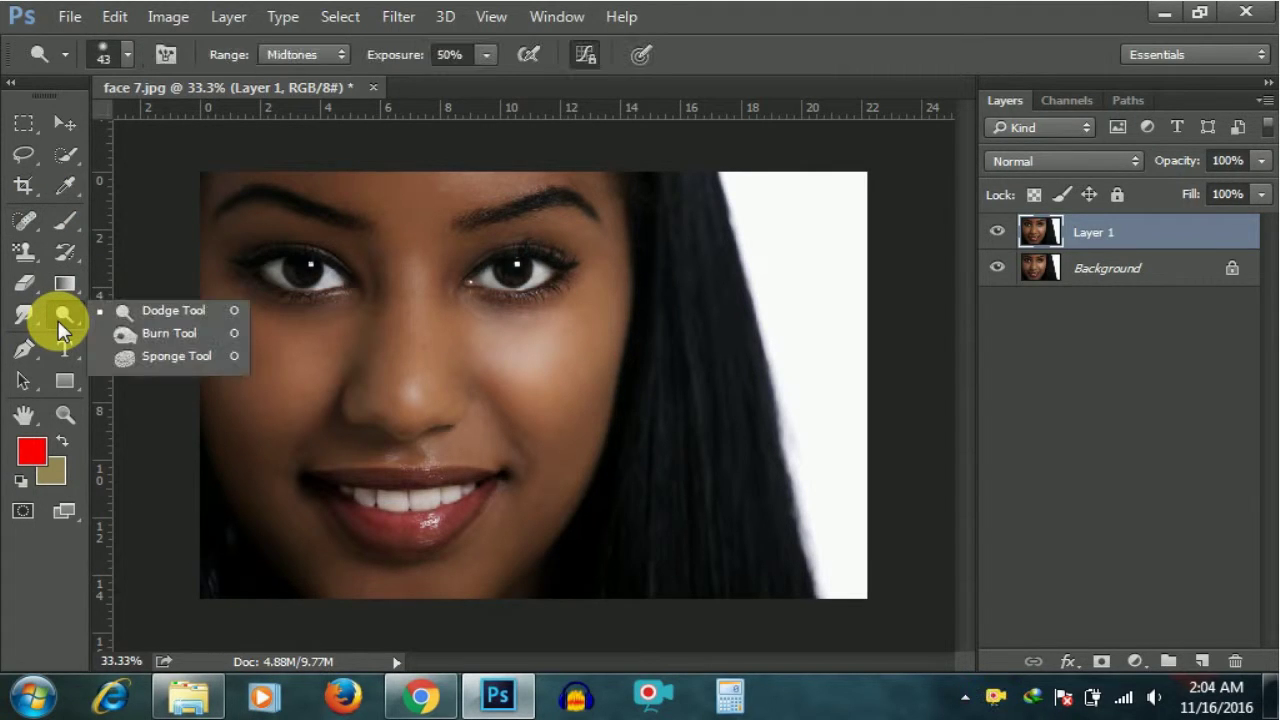
pyautogui.click(174, 312)
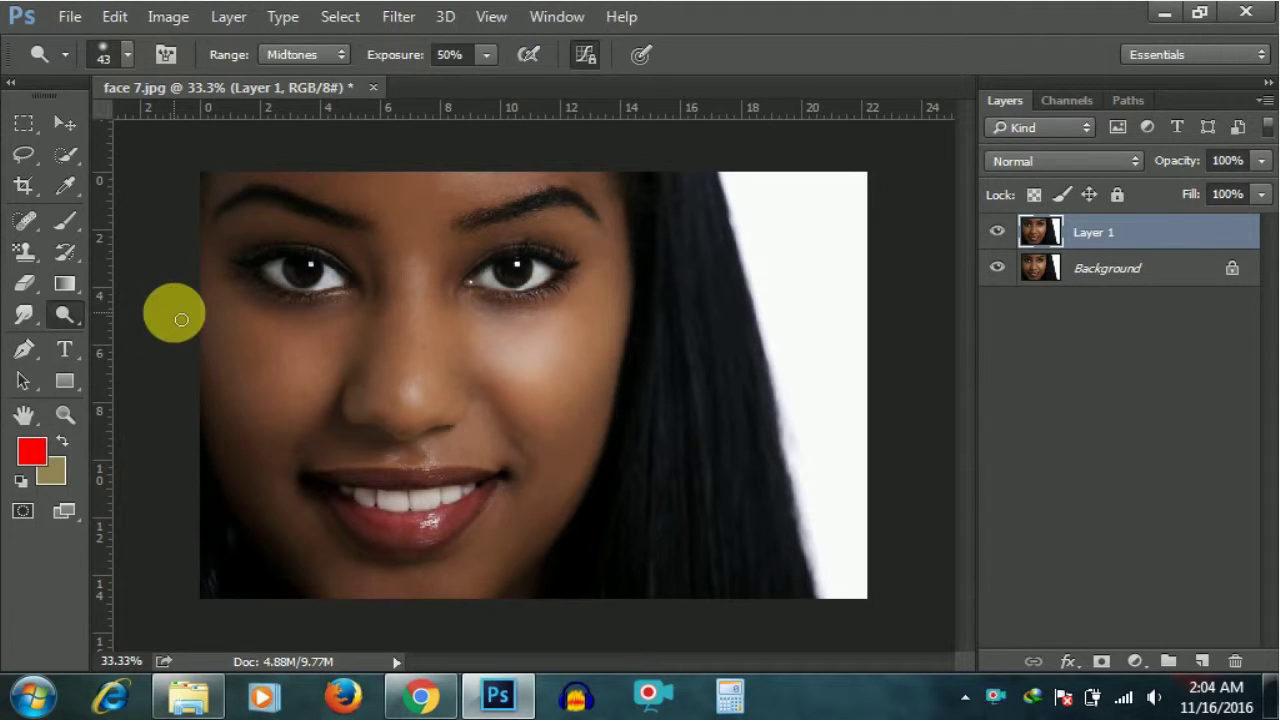
pyautogui.moveTo(294, 314); pyautogui.dragTo(300, 362)
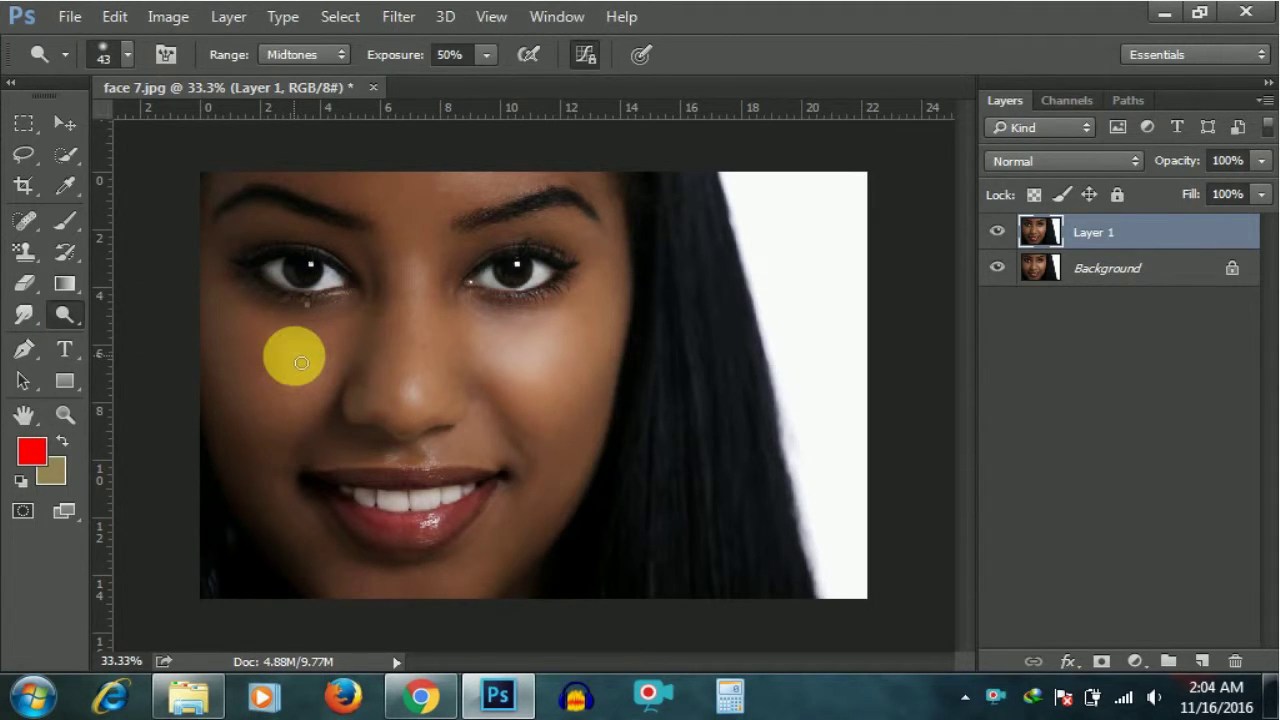
pyautogui.rightClick(301, 362)
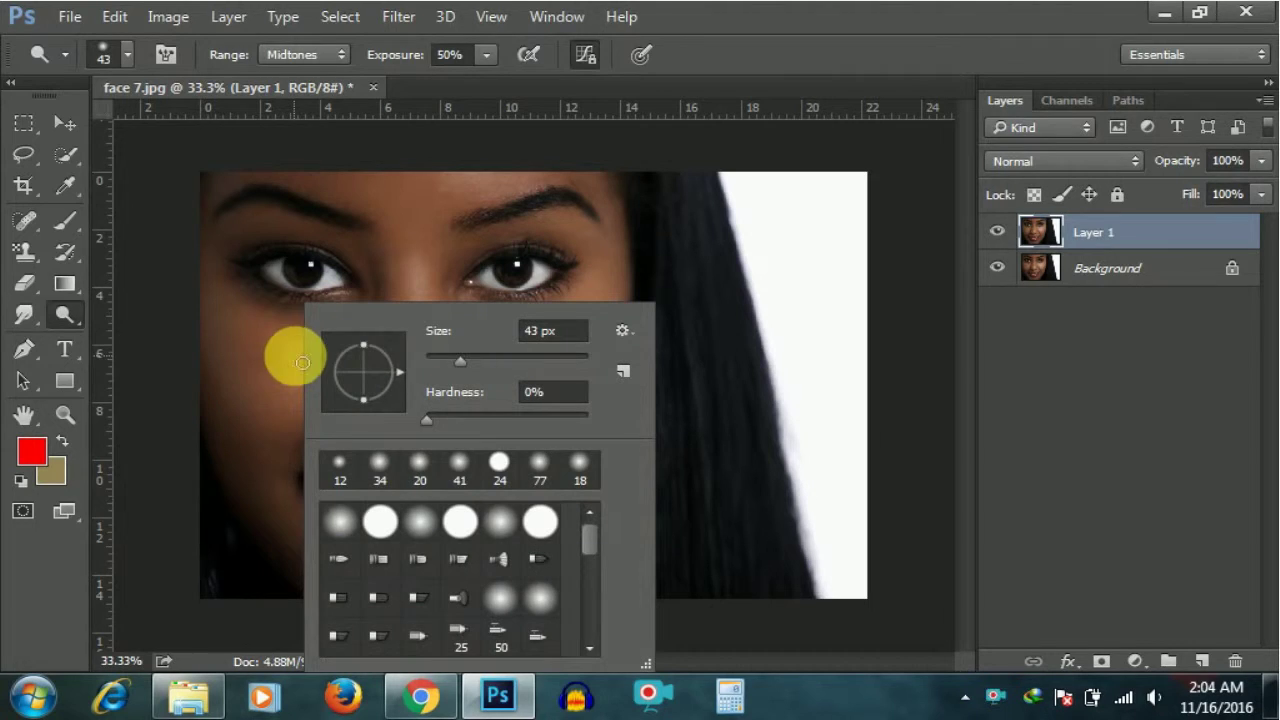
pyautogui.click(495, 357)
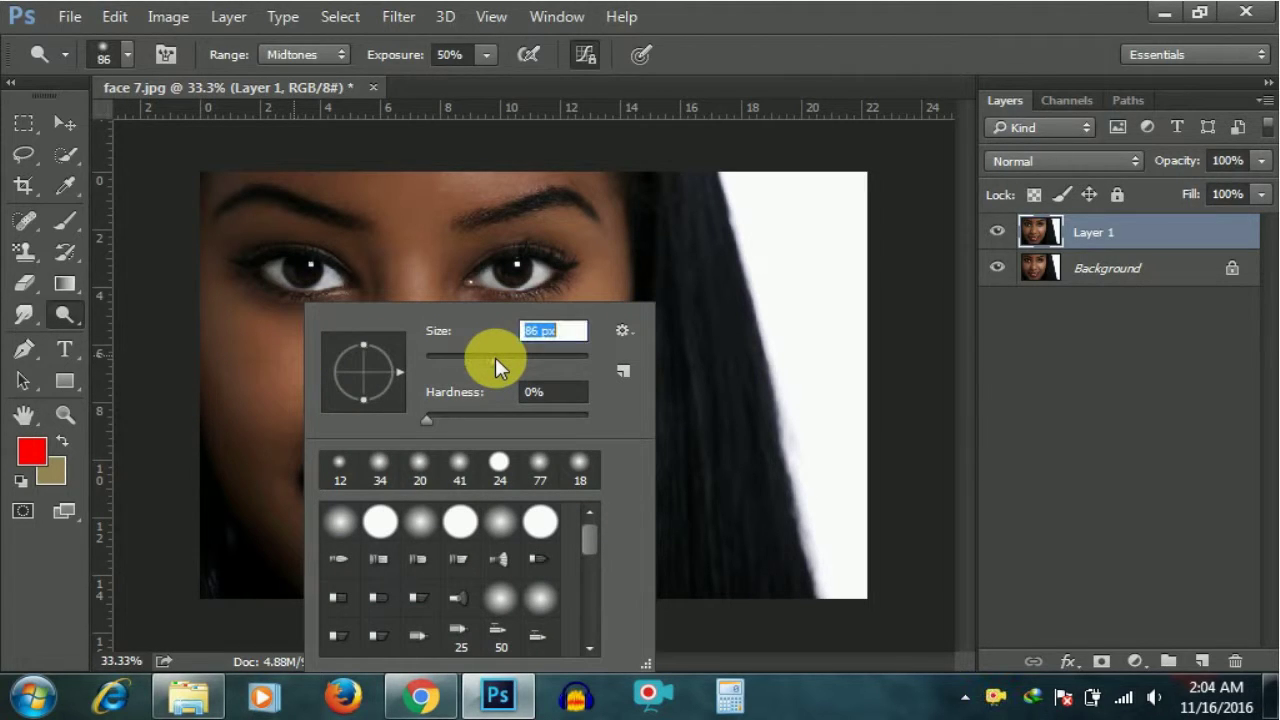
pyautogui.click(432, 204)
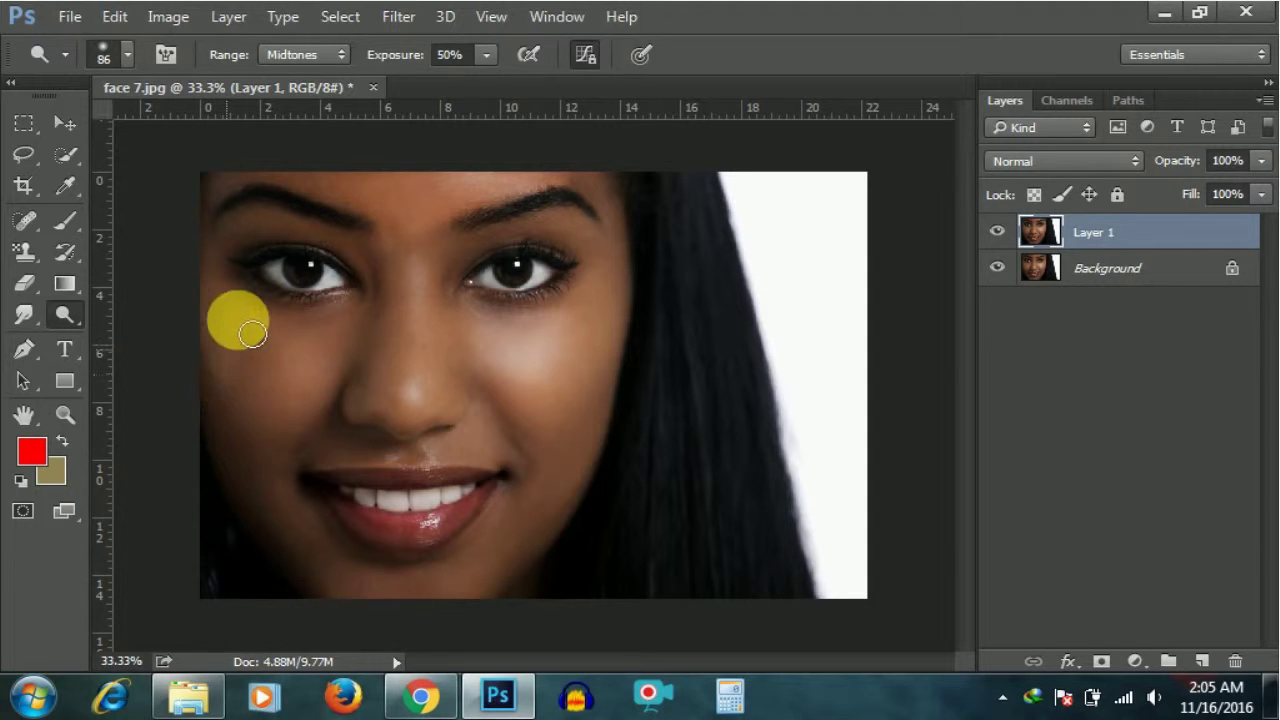
# Enlarge the Dodge brush to 170 px and lighten the left and right cheeks
pyautogui.rightClick(310, 379)
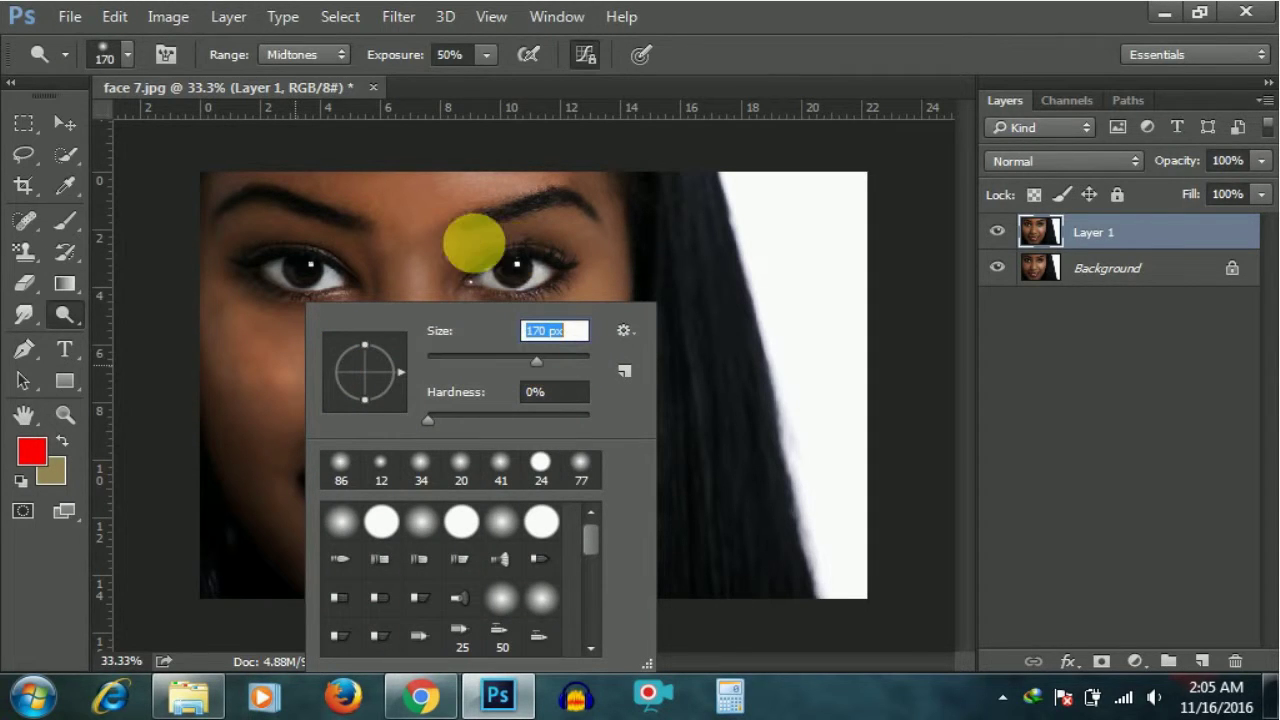
pyautogui.click(243, 346)
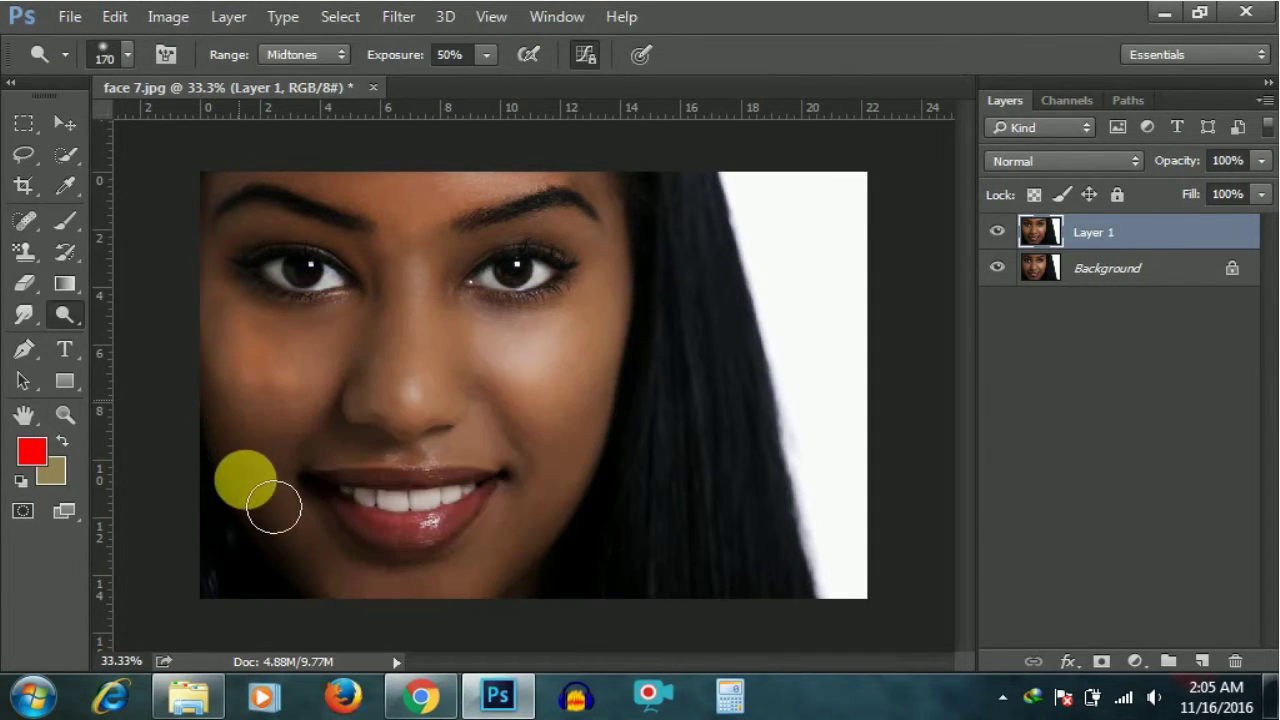
pyautogui.moveTo(261, 351)
pyautogui.mouseDown()
pyautogui.moveTo(284, 468)
pyautogui.moveTo(253, 292)
pyautogui.moveTo(357, 380)
pyautogui.moveTo(286, 472)
pyautogui.moveTo(514, 471)
pyautogui.moveTo(414, 460)
pyautogui.moveTo(357, 466)
pyautogui.moveTo(557, 477)
pyautogui.moveTo(500, 514)
pyautogui.moveTo(477, 580)
pyautogui.moveTo(365, 573)
pyautogui.moveTo(294, 514)
pyautogui.moveTo(311, 543)
pyautogui.moveTo(406, 606)
pyautogui.moveTo(382, 620)
pyautogui.moveTo(250, 490)
pyautogui.moveTo(417, 617)
pyautogui.moveTo(494, 606)
pyautogui.moveTo(577, 521)
pyautogui.moveTo(607, 326)
pyautogui.moveTo(534, 471)
pyautogui.moveTo(474, 323)
pyautogui.moveTo(610, 343)
pyautogui.moveTo(629, 271)
pyautogui.moveTo(563, 209)
pyautogui.moveTo(246, 206)
pyautogui.moveTo(457, 206)
pyautogui.moveTo(532, 263)
pyautogui.moveTo(458, 350)
pyautogui.moveTo(463, 407)
pyautogui.moveTo(425, 257)
pyautogui.moveTo(412, 398)
pyautogui.moveTo(460, 375)
pyautogui.moveTo(457, 243)
pyautogui.moveTo(443, 316)
pyautogui.moveTo(412, 258)
pyautogui.moveTo(415, 328)
pyautogui.moveTo(420, 237)
pyautogui.moveTo(428, 387)
pyautogui.moveTo(455, 245)
pyautogui.moveTo(440, 385)
pyautogui.moveTo(453, 422)
pyautogui.moveTo(366, 386)
pyautogui.moveTo(366, 414)
pyautogui.moveTo(300, 491)
pyautogui.moveTo(296, 472)
pyautogui.moveTo(337, 609)
pyautogui.moveTo(249, 520)
pyautogui.moveTo(245, 370)
pyautogui.moveTo(243, 486)
pyautogui.moveTo(300, 523)
pyautogui.moveTo(251, 376)
pyautogui.moveTo(251, 263)
pyautogui.moveTo(249, 434)
pyautogui.moveTo(297, 503)
pyautogui.moveTo(303, 323)
pyautogui.moveTo(349, 286)
pyautogui.moveTo(314, 220)
pyautogui.moveTo(212, 228)
pyautogui.moveTo(317, 243)
pyautogui.moveTo(249, 246)
pyautogui.moveTo(254, 206)
pyautogui.moveTo(633, 215)
pyautogui.moveTo(631, 397)
pyautogui.moveTo(640, 283)
pyautogui.moveTo(629, 403)
pyautogui.moveTo(575, 543)
pyautogui.moveTo(546, 572)
pyautogui.moveTo(577, 377)
pyautogui.moveTo(606, 320)
pyautogui.moveTo(594, 297)
pyautogui.moveTo(494, 322)
pyautogui.moveTo(519, 255)
pyautogui.moveTo(599, 262)
pyautogui.moveTo(494, 268)
pyautogui.moveTo(594, 251)
pyautogui.moveTo(509, 501)
pyautogui.moveTo(568, 519)
pyautogui.moveTo(449, 623)
pyautogui.moveTo(589, 523)
pyautogui.moveTo(386, 566)
pyautogui.moveTo(271, 523)
pyautogui.moveTo(360, 591)
pyautogui.moveTo(381, 530)
pyautogui.moveTo(343, 477)
pyautogui.moveTo(429, 457)
pyautogui.moveTo(363, 474)
pyautogui.moveTo(506, 472)
pyautogui.moveTo(395, 466)
pyautogui.moveTo(363, 434)
pyautogui.moveTo(454, 474)
pyautogui.moveTo(514, 471)
pyautogui.moveTo(380, 471)
pyautogui.moveTo(344, 488)
pyautogui.moveTo(531, 484)
pyautogui.moveTo(626, 498)
pyautogui.moveTo(633, 522)
pyautogui.moveTo(976, 432)
pyautogui.moveTo(354, 466)
pyautogui.moveTo(289, 366)
pyautogui.moveTo(277, 394)
pyautogui.moveTo(270, 380)
pyautogui.moveTo(306, 434)
pyautogui.moveTo(700, 494)
pyautogui.mouseUp()
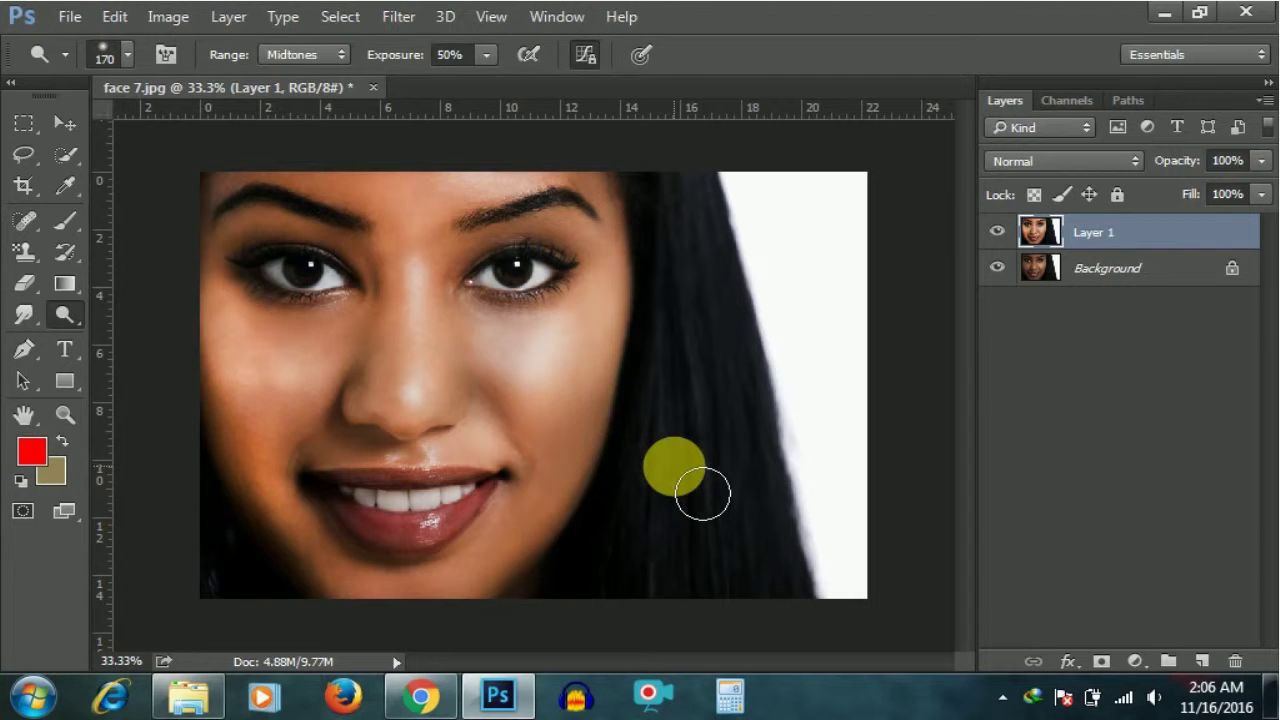
pyautogui.moveTo(703, 494)
pyautogui.mouseDown()
pyautogui.moveTo(544, 376)
pyautogui.moveTo(497, 417)
pyautogui.moveTo(549, 343)
pyautogui.moveTo(509, 449)
pyautogui.mouseUp()
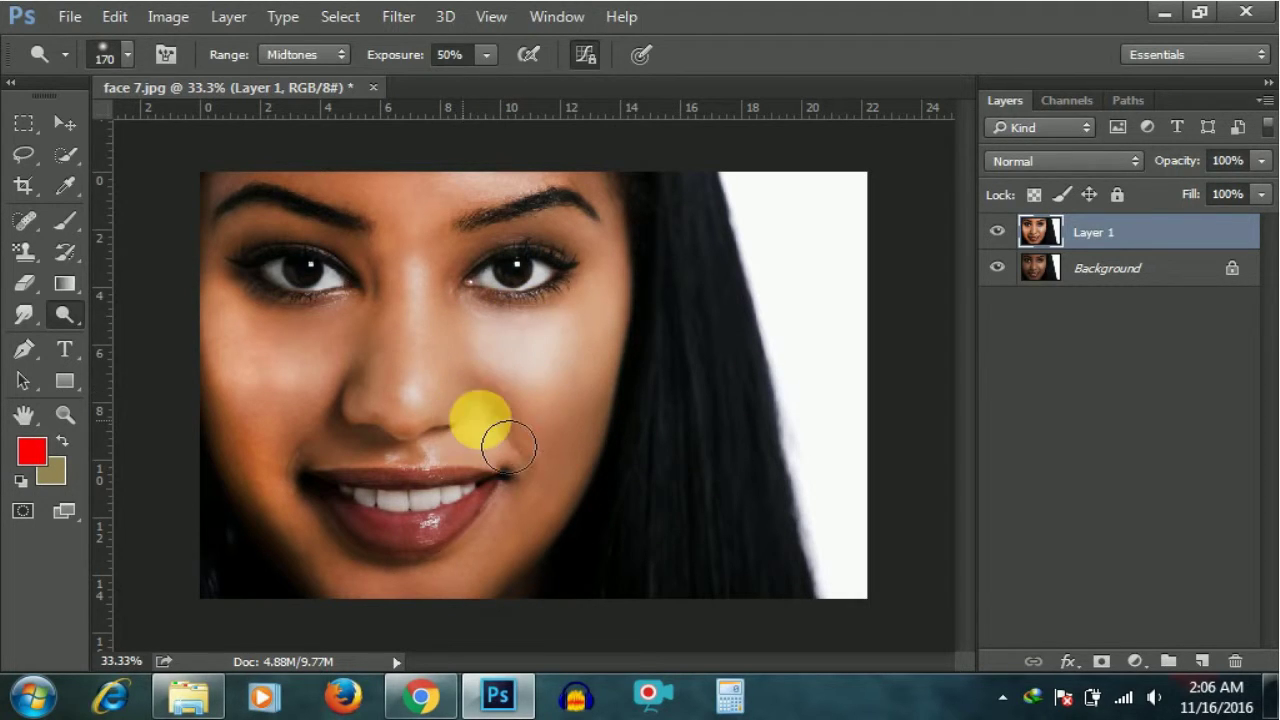
pyautogui.click(997, 232)
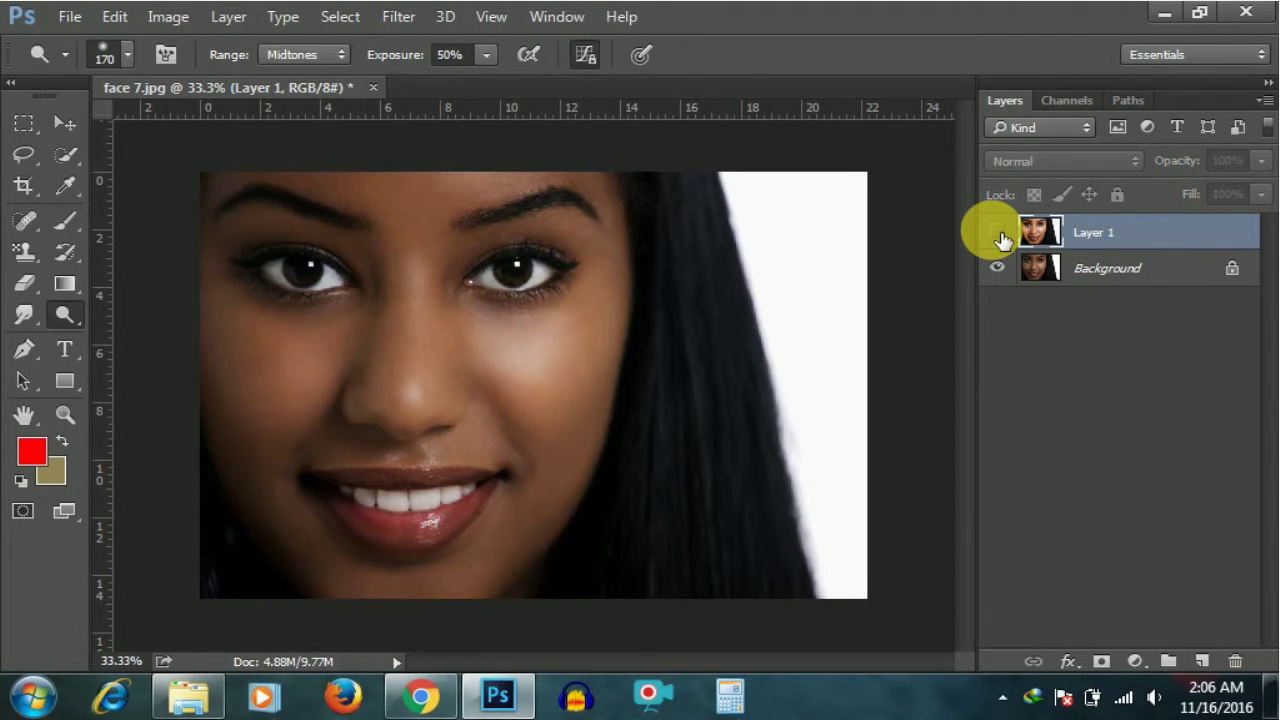
pyautogui.click(997, 232)
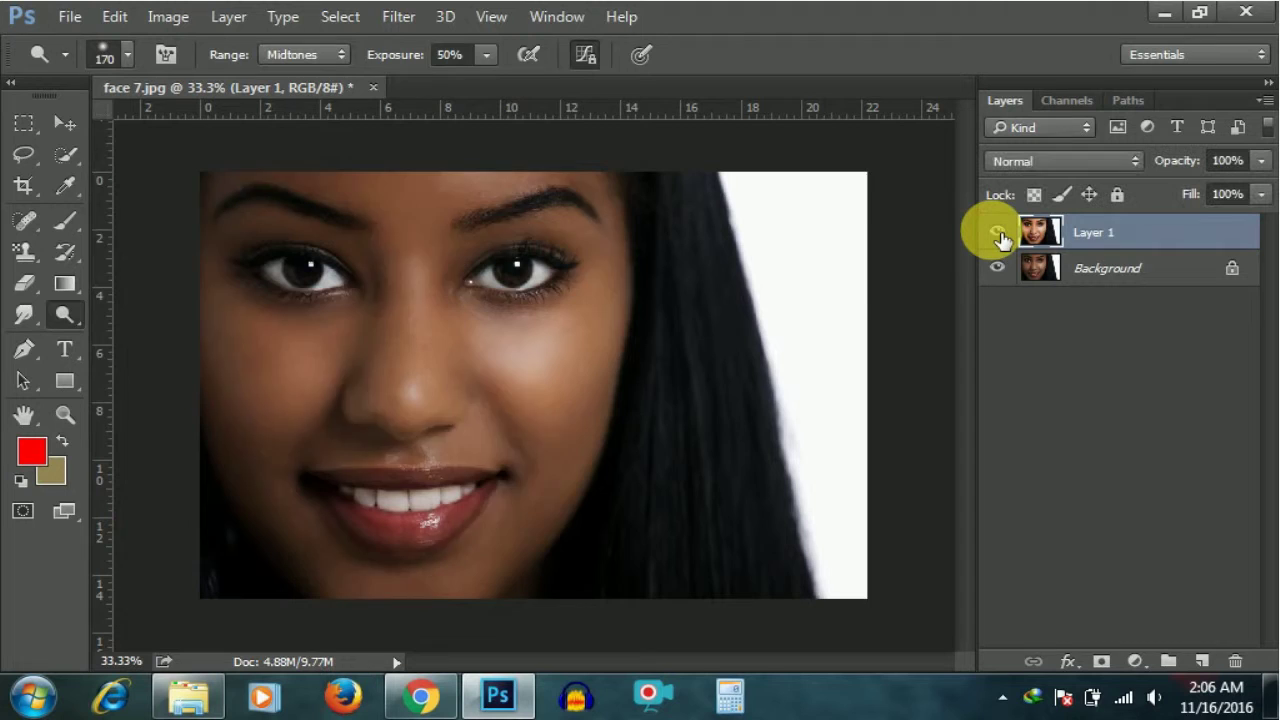
pyautogui.click(997, 232)
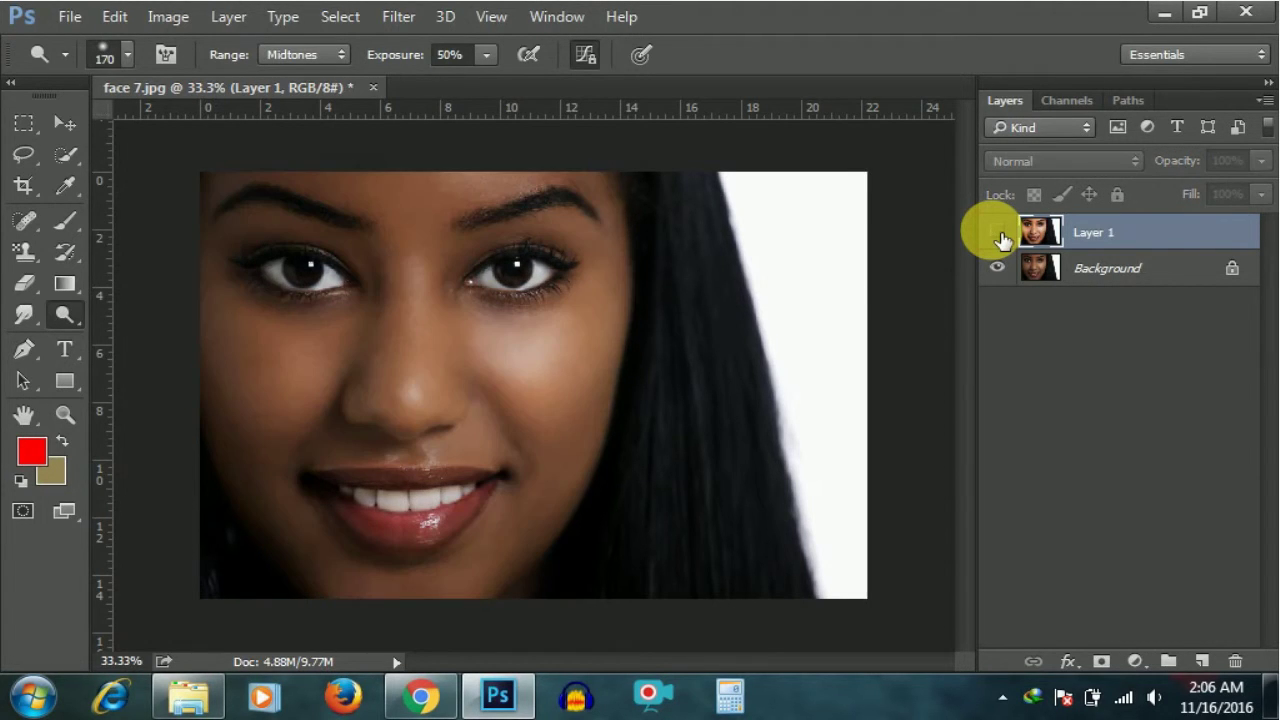
pyautogui.click(997, 232)
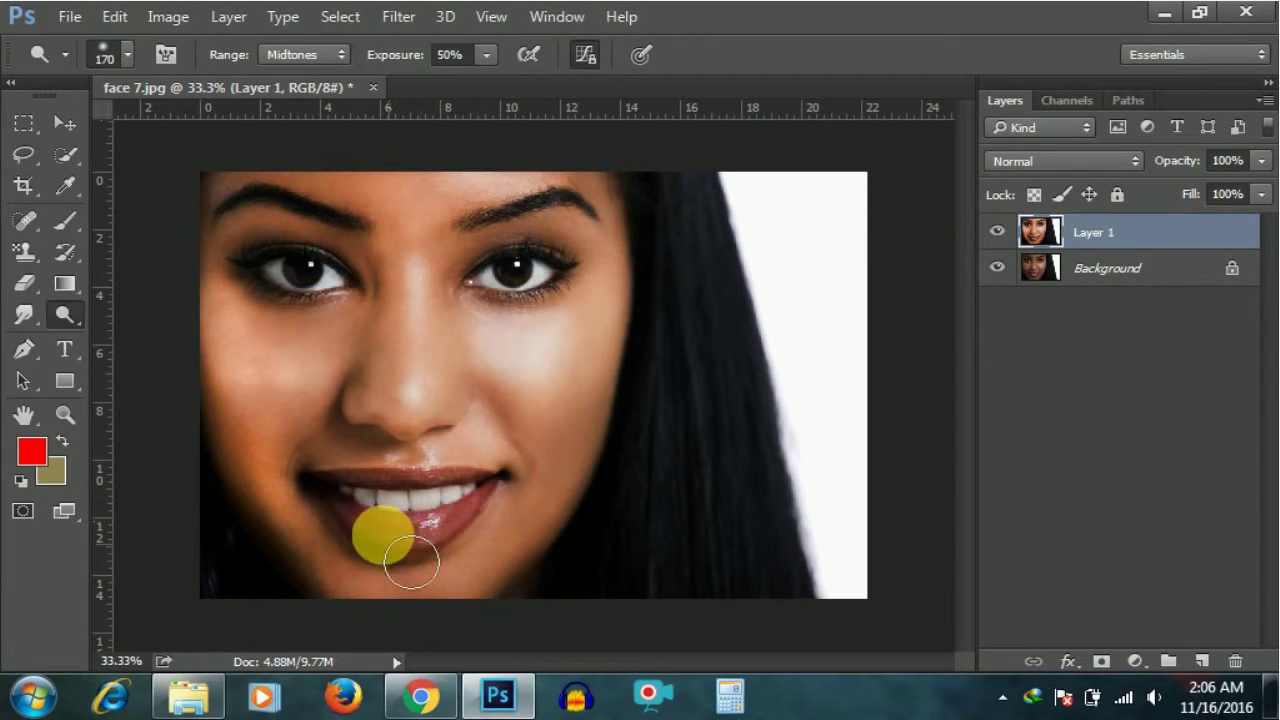
# Dodge the lower lip for a glossier look, extending strokes toward the hair edge
pyautogui.moveTo(429, 552); pyautogui.dragTo(463, 553)
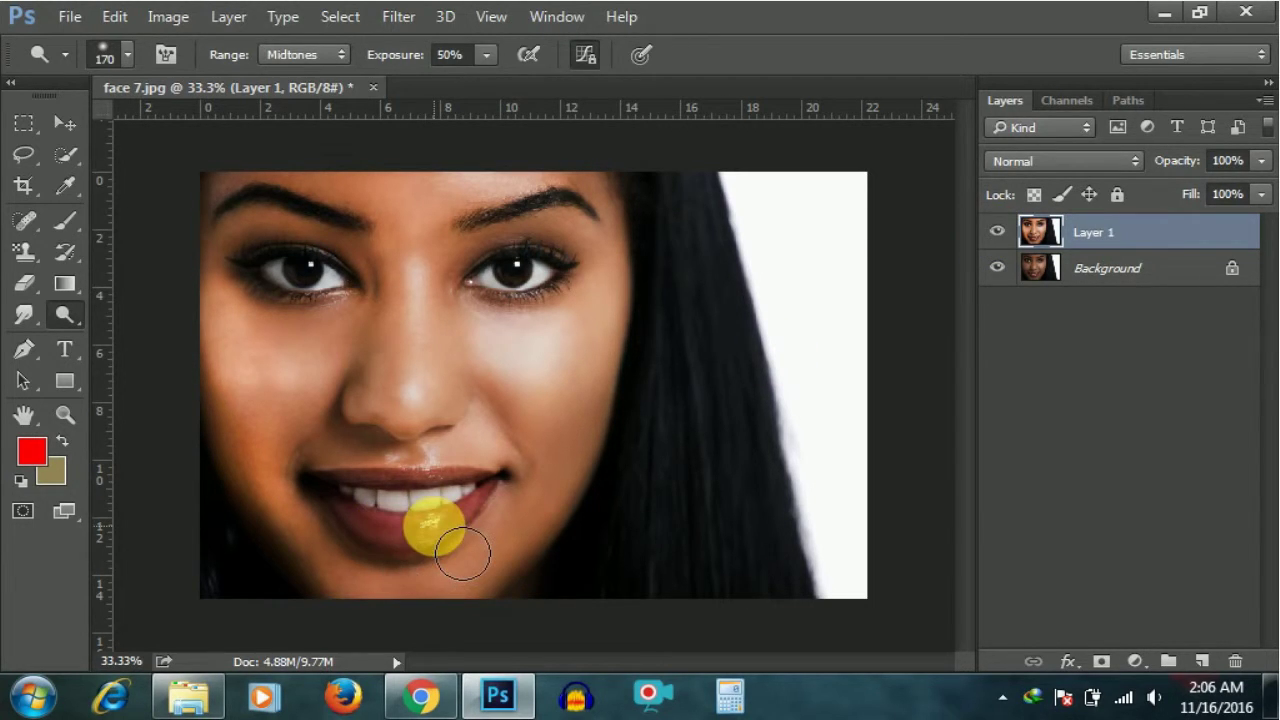
pyautogui.moveTo(452, 558)
pyautogui.mouseDown()
pyautogui.moveTo(373, 532)
pyautogui.moveTo(500, 538)
pyautogui.moveTo(420, 533)
pyautogui.moveTo(375, 518)
pyautogui.moveTo(345, 487)
pyautogui.moveTo(494, 506)
pyautogui.moveTo(350, 517)
pyautogui.moveTo(414, 543)
pyautogui.moveTo(502, 549)
pyautogui.moveTo(374, 549)
pyautogui.moveTo(349, 509)
pyautogui.moveTo(795, 440)
pyautogui.mouseUp()
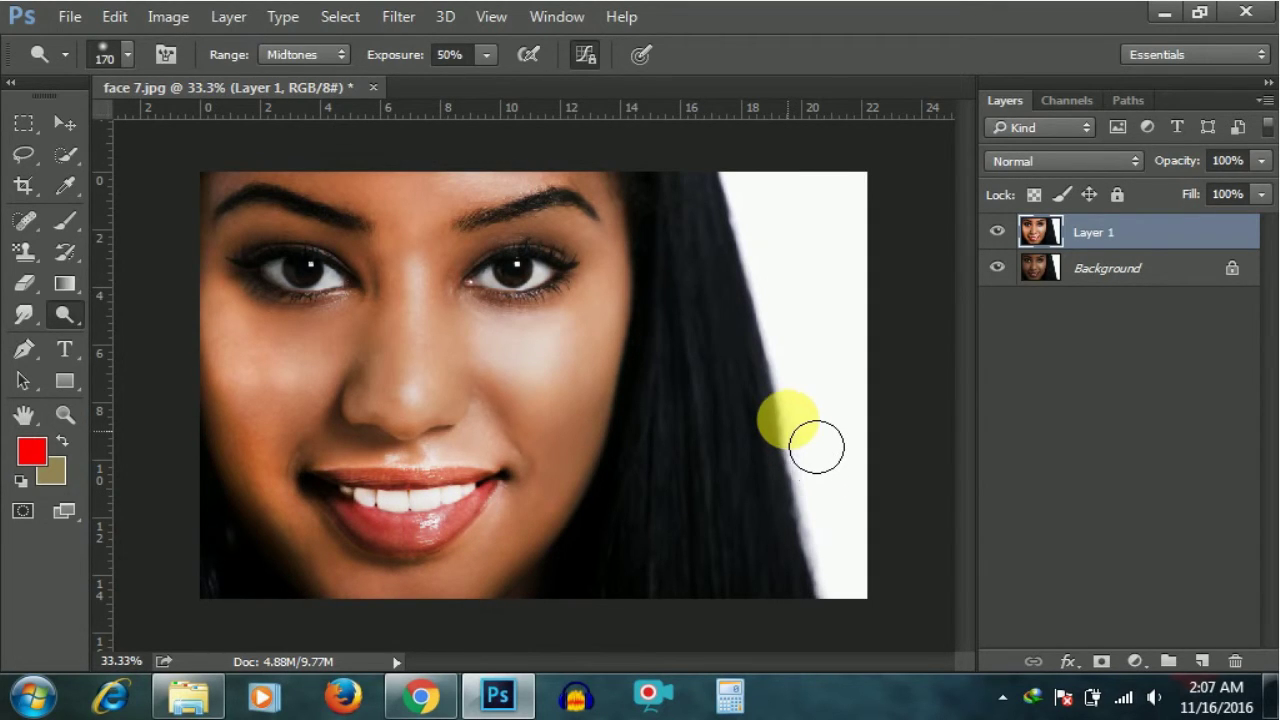
pyautogui.moveTo(816, 447); pyautogui.dragTo(1170, 324)
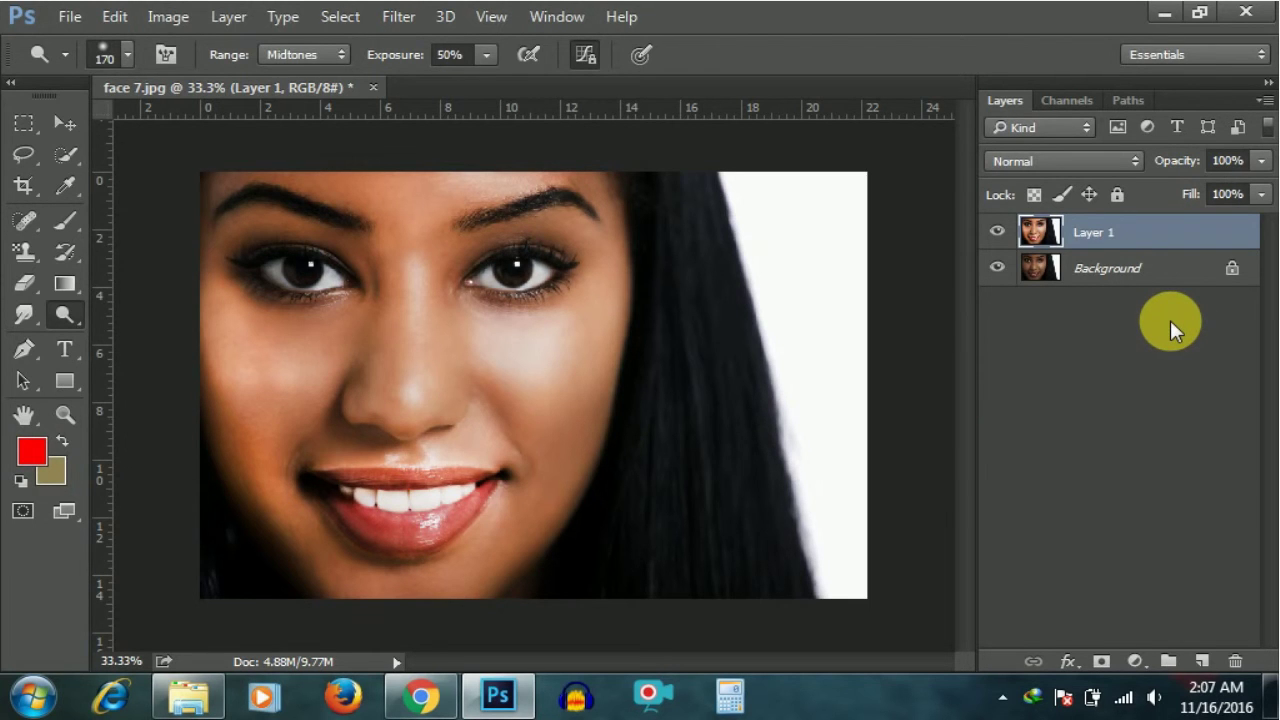